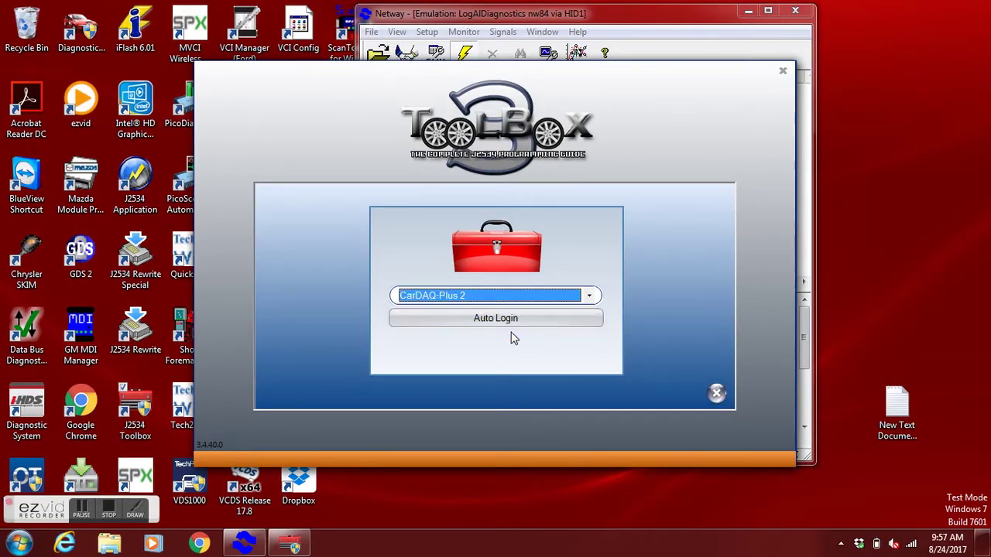
Step: Log in with the CarDAQ-Plus 2 and read the PCM's stored VIN via Chrysler ECU VIN Reset
click(503, 321)
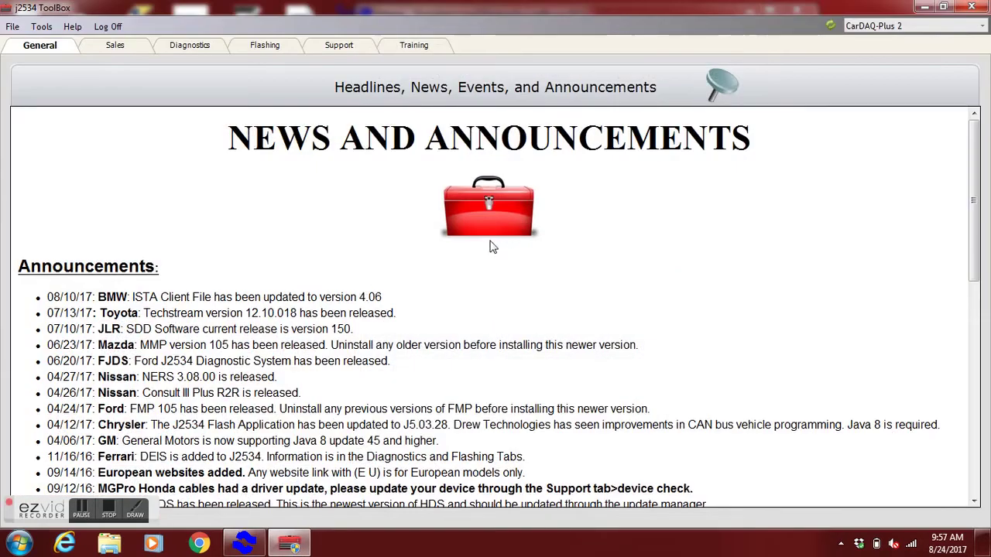
click(264, 45)
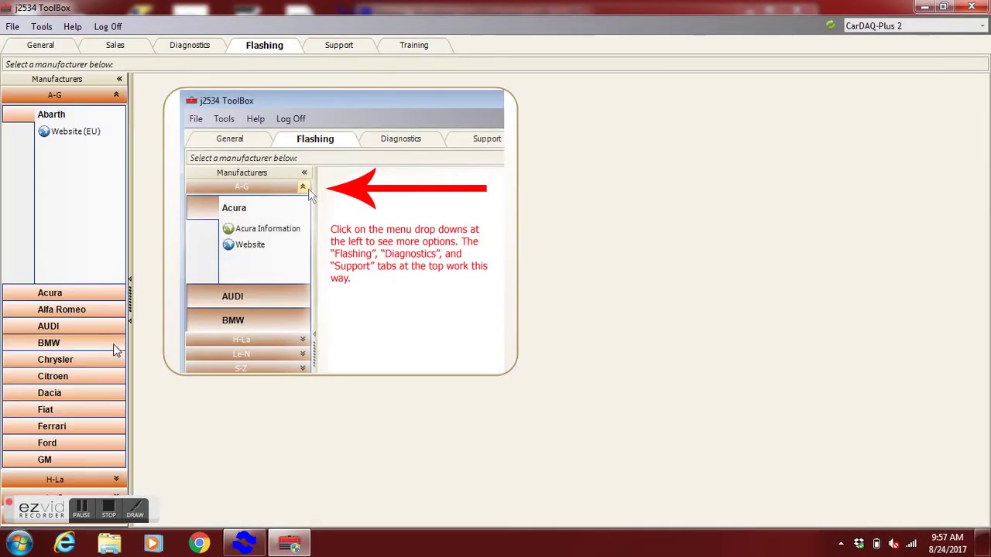
click(116, 359)
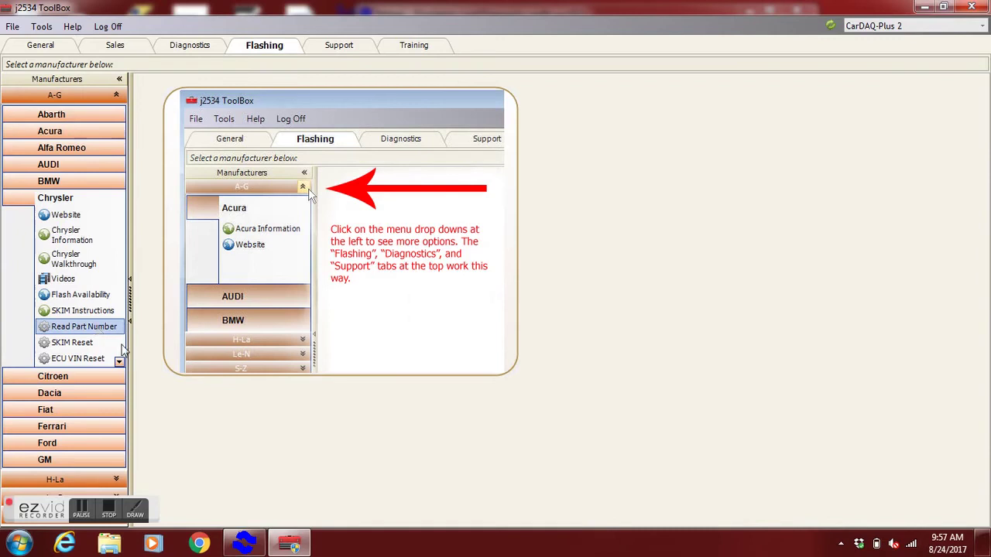
click(93, 360)
click(457, 218)
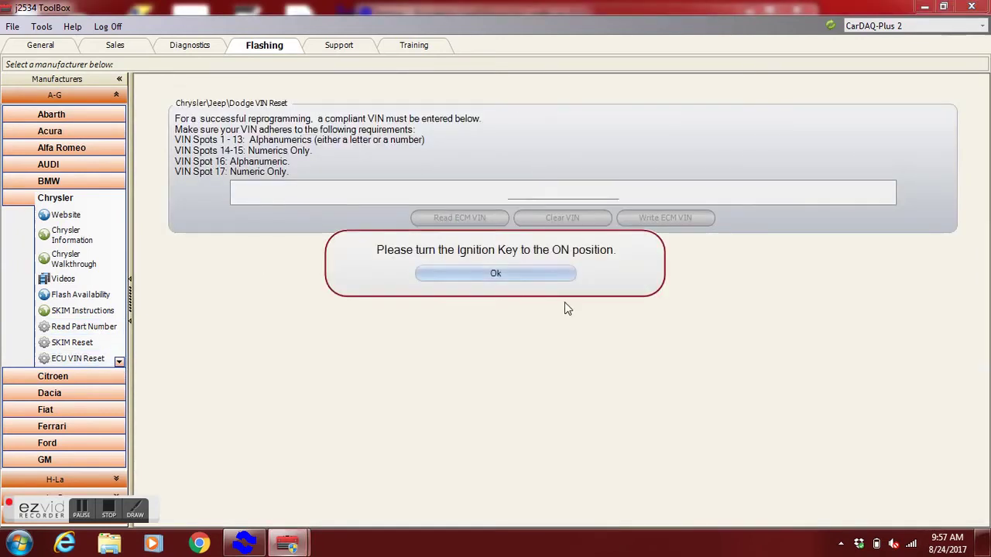
click(537, 274)
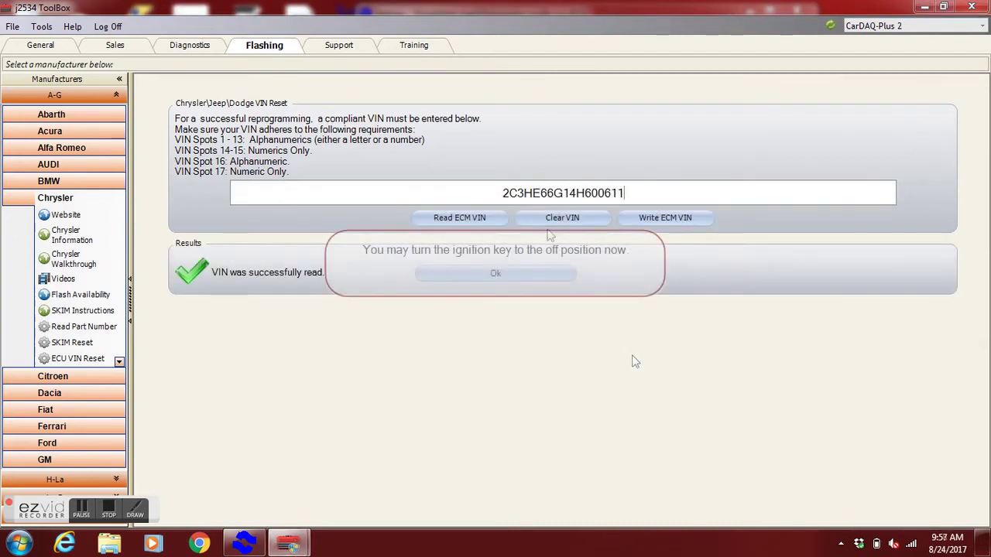
click(542, 275)
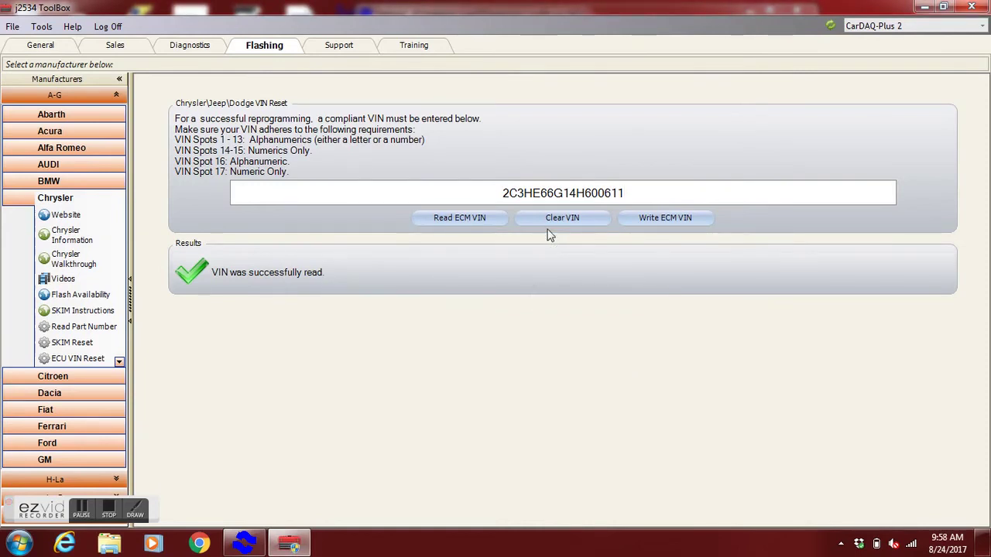
click(551, 224)
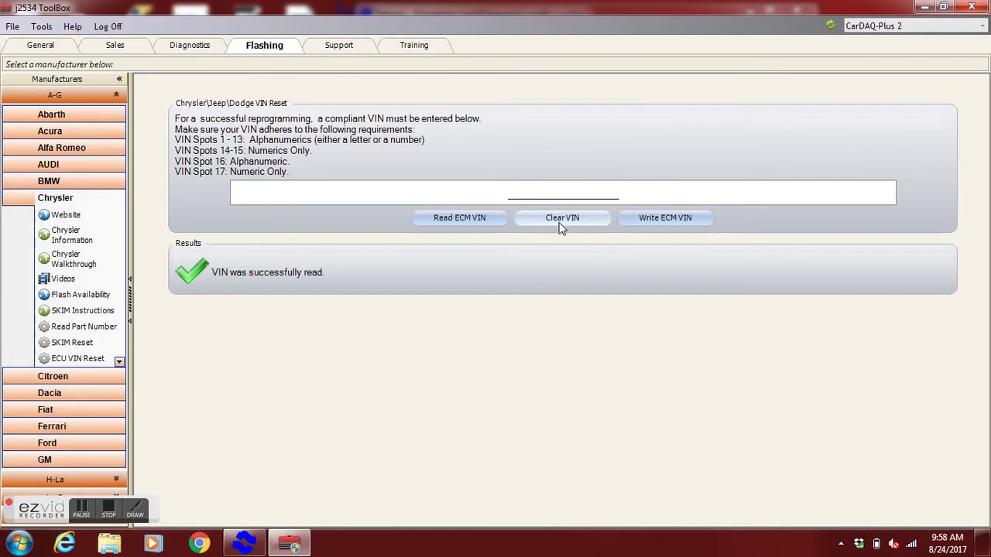
click(627, 218)
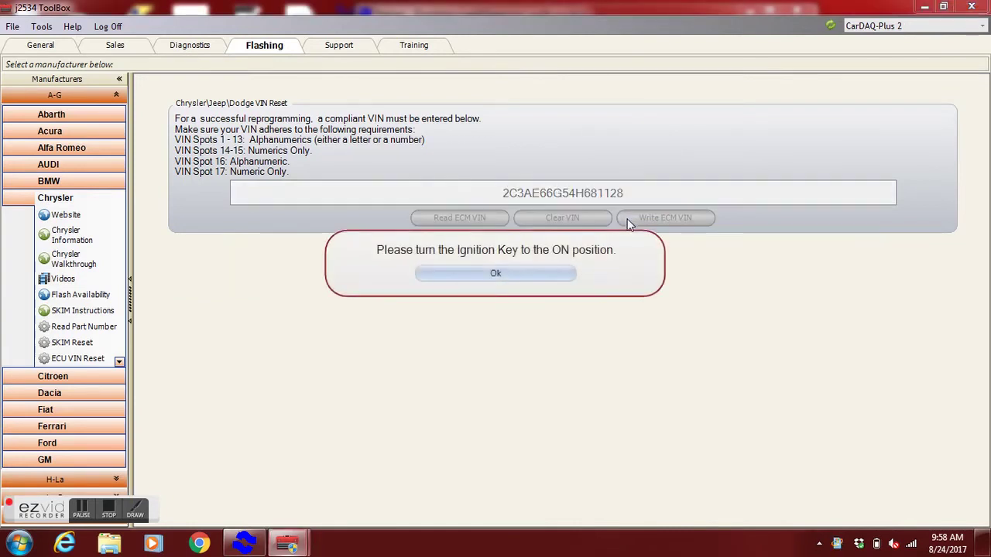
click(550, 285)
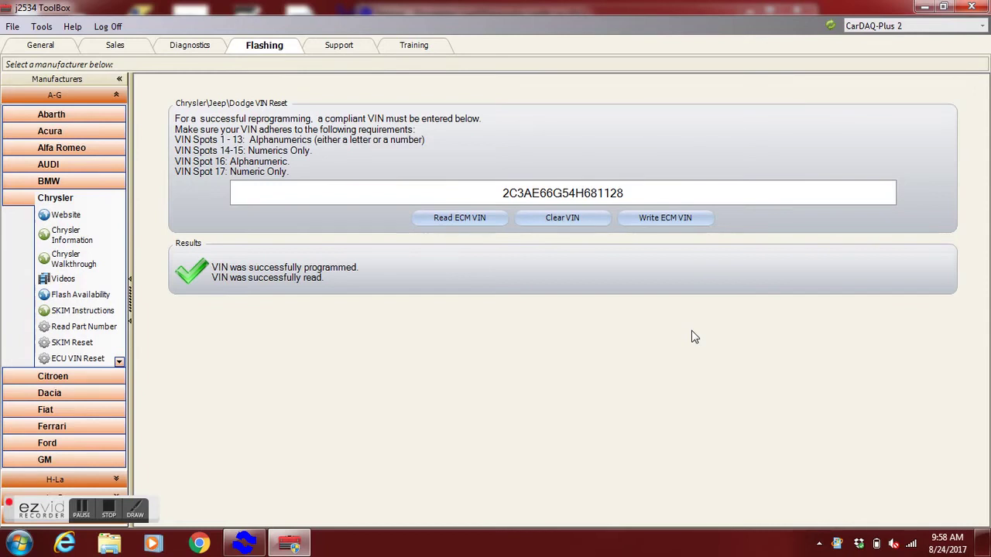
click(118, 361)
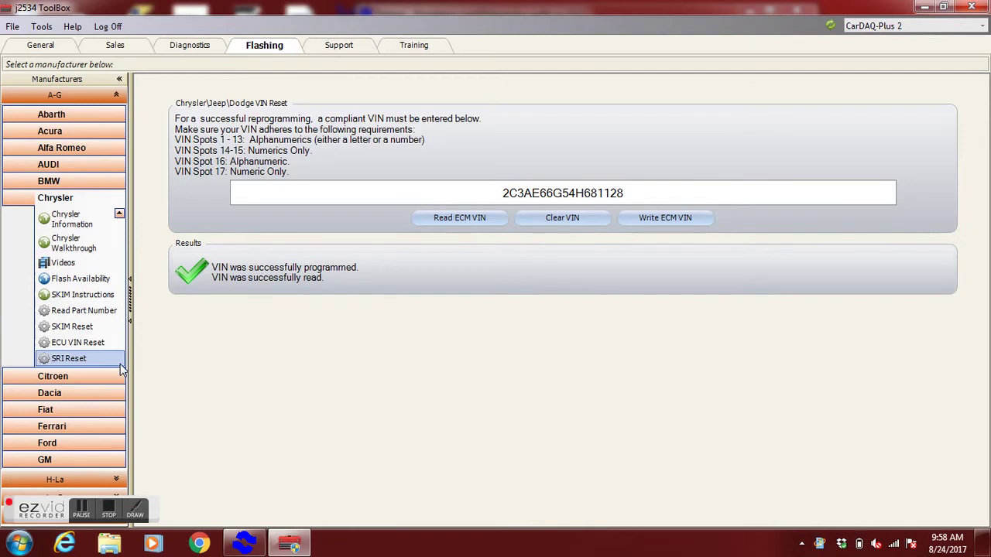
Step: Read the current SRI value, 161039, from the PCM with Chrysler SRI Reset
click(91, 354)
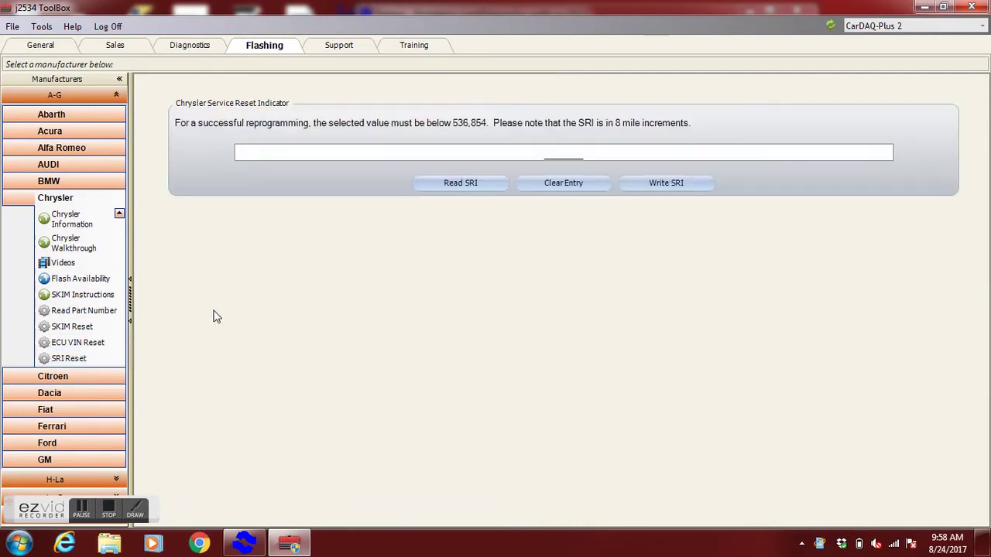
click(471, 188)
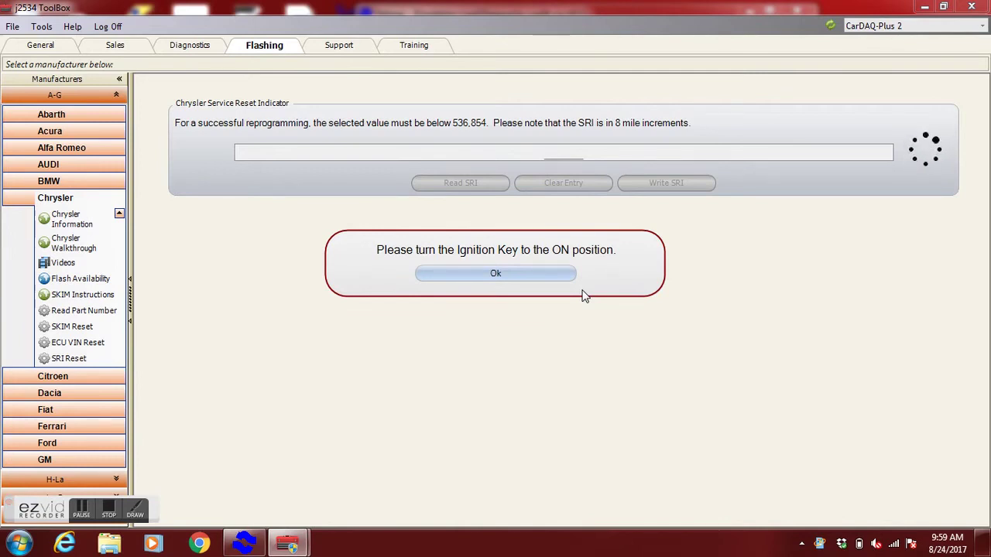
click(538, 278)
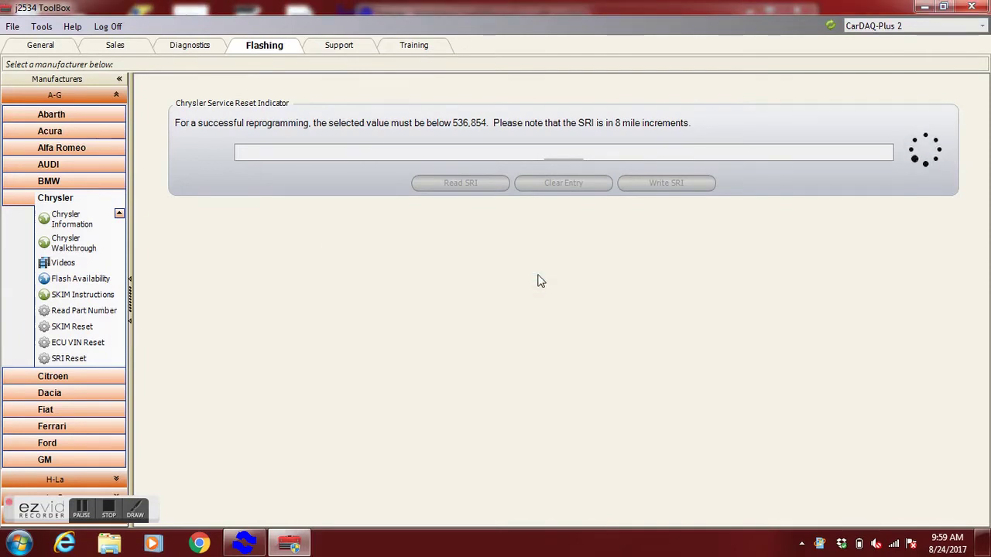
click(538, 277)
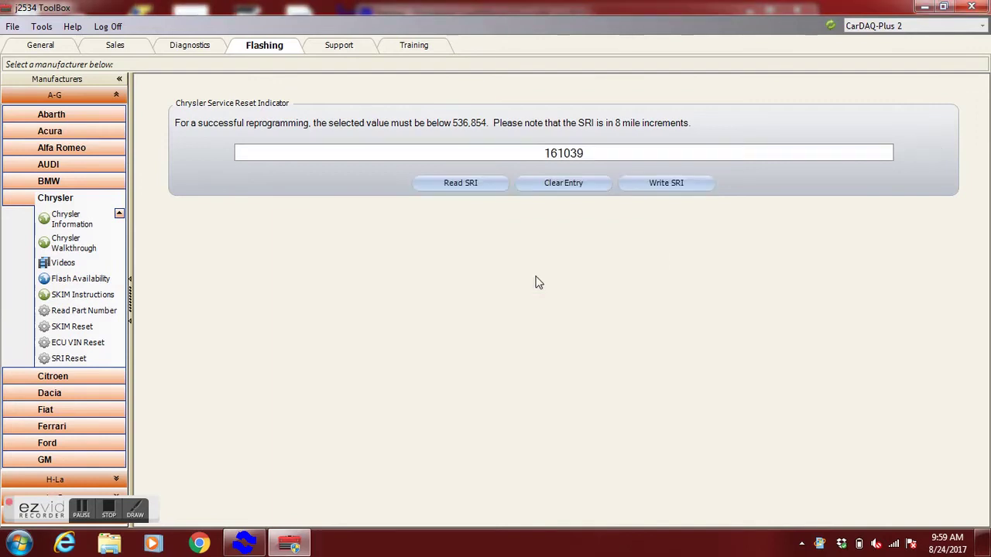
Step: Write the new SRI value 112299 to the PCM through the ignition prompts
click(545, 186)
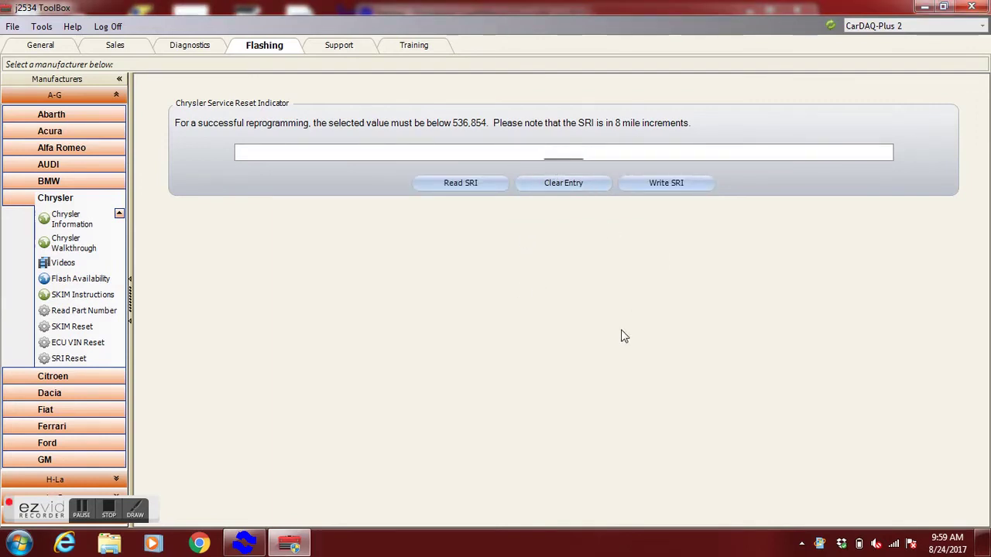
text(112299)
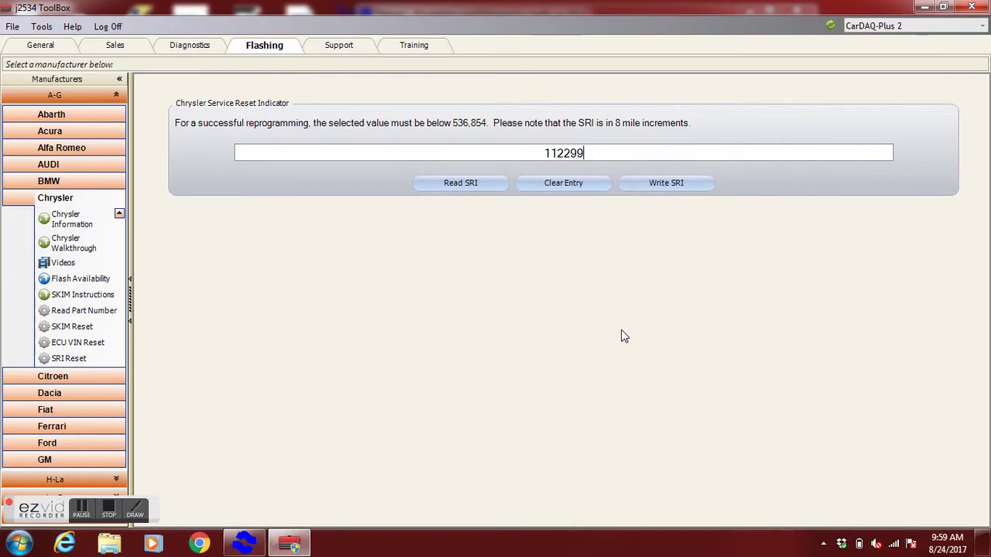
click(657, 186)
click(532, 271)
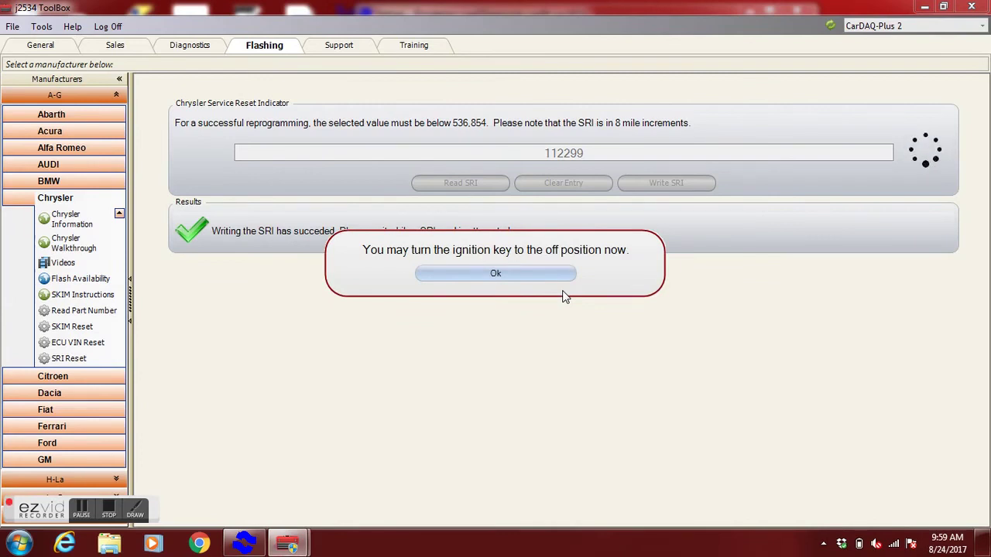
click(534, 275)
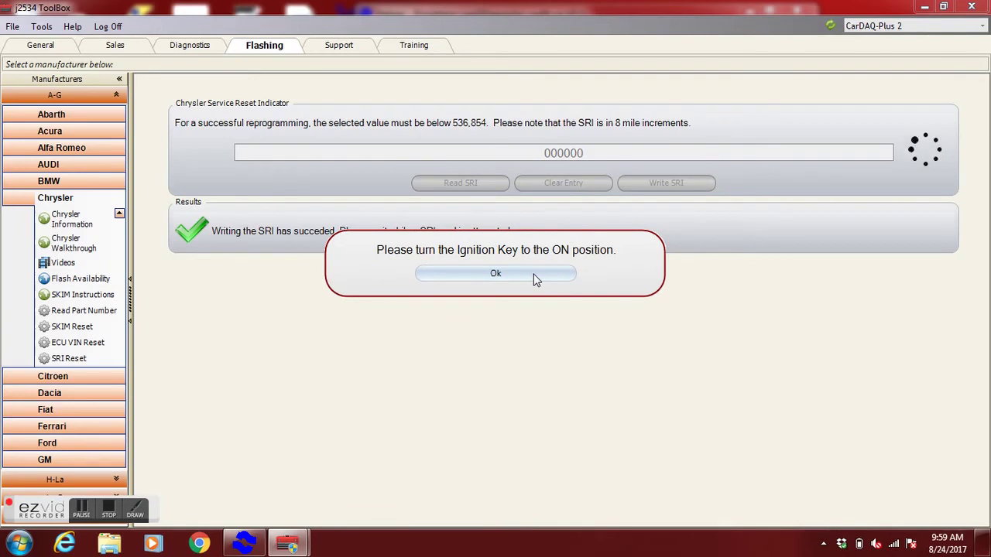
click(534, 275)
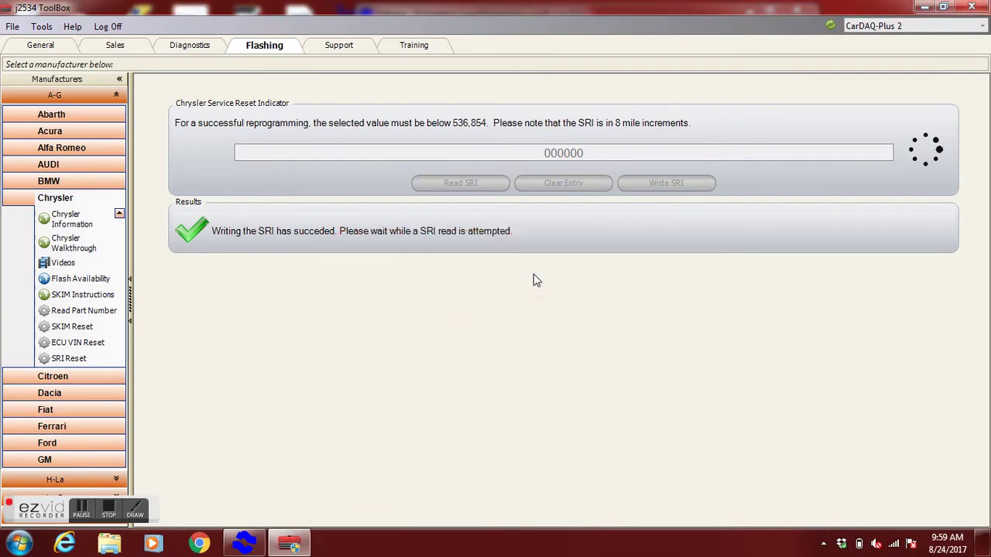
click(529, 276)
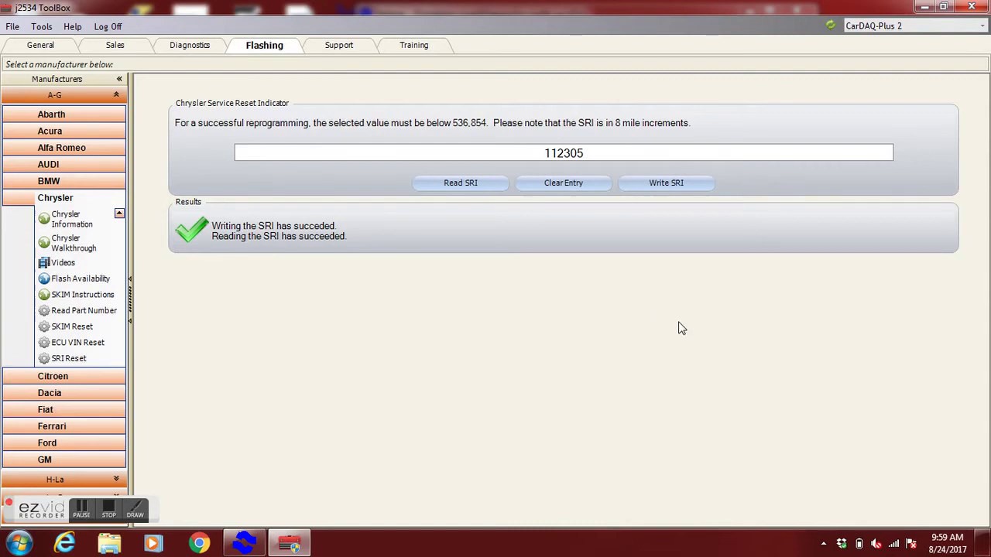
click(84, 310)
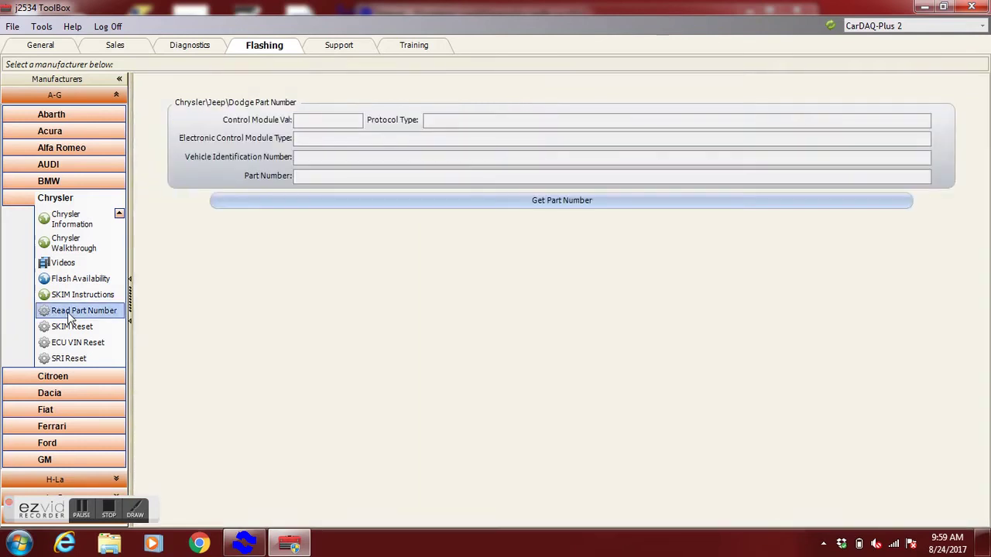
Step: Read PCM part number 04896501AE (NGC1A controller) and select the VIN to copy
click(345, 205)
click(459, 278)
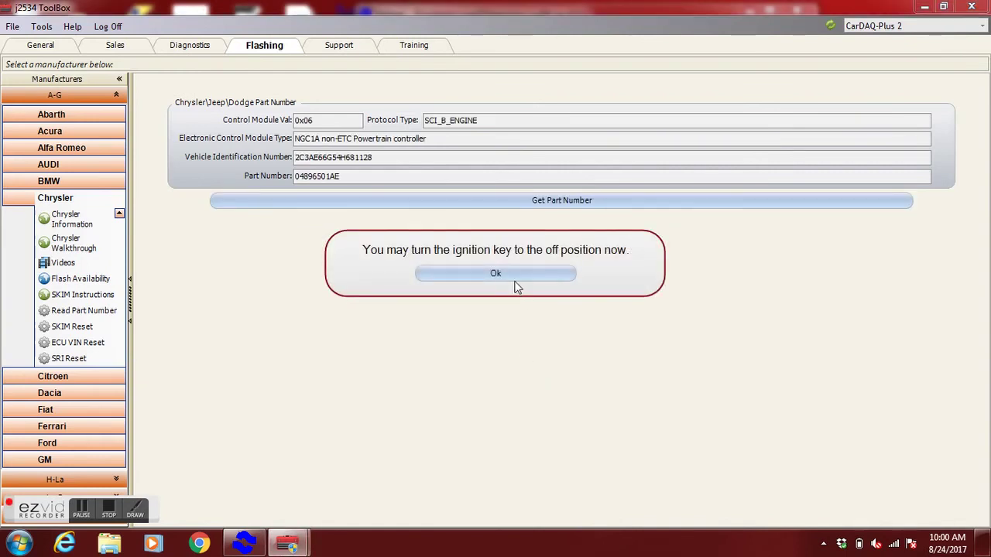
click(495, 273)
key(ctrl+c)
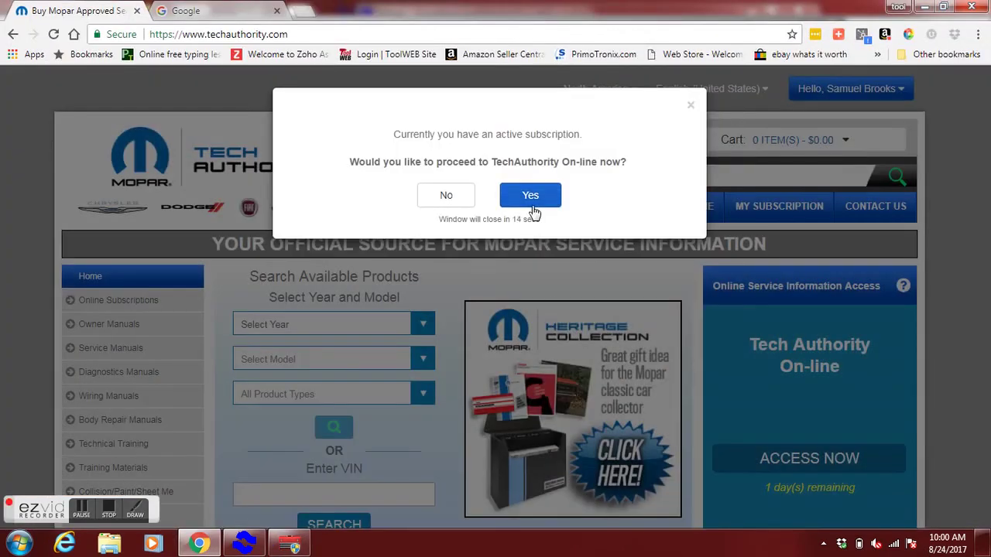
Step: Enter TechAuthority Online and go from J2534 Flash Application to the ECU reprogramming download page
click(531, 195)
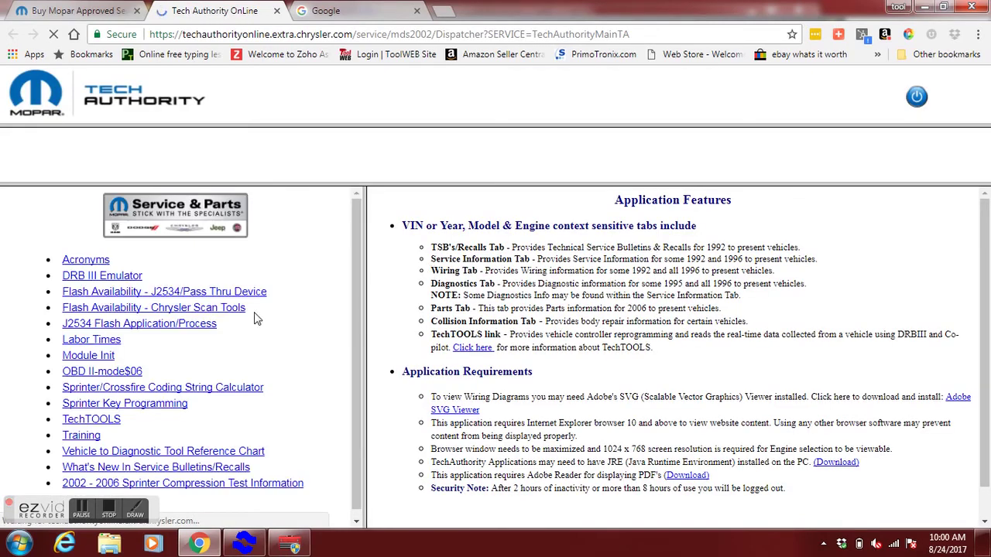
click(180, 325)
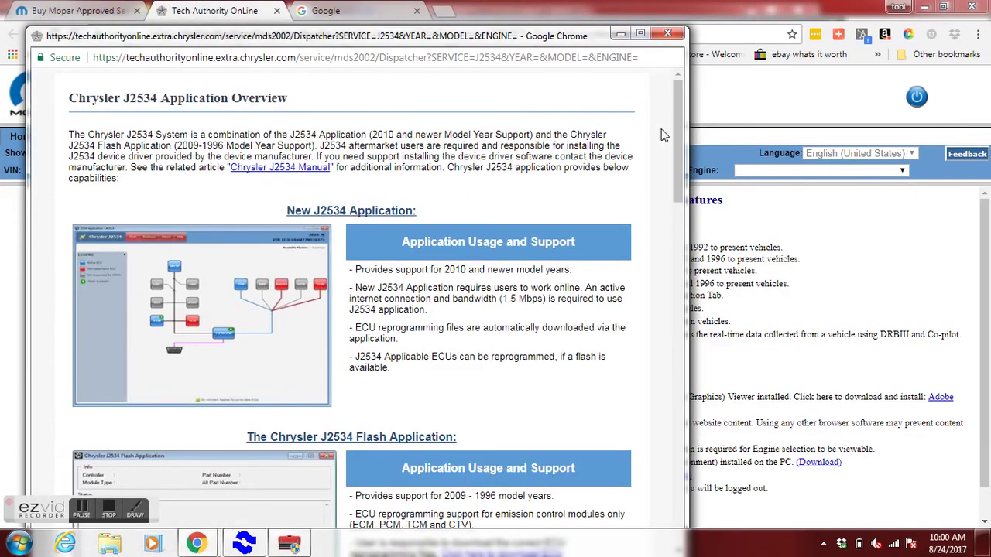
drag(677, 134, 678, 203)
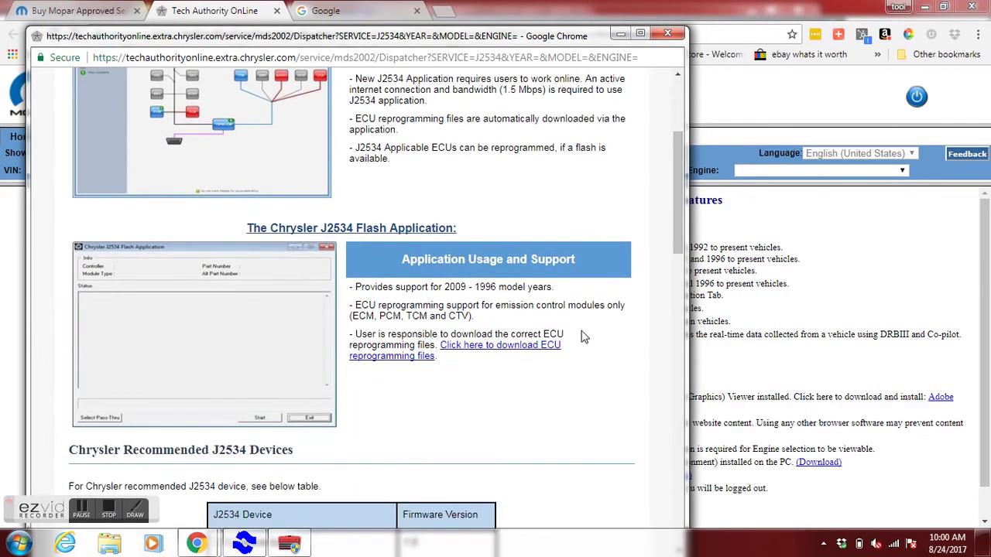
click(547, 351)
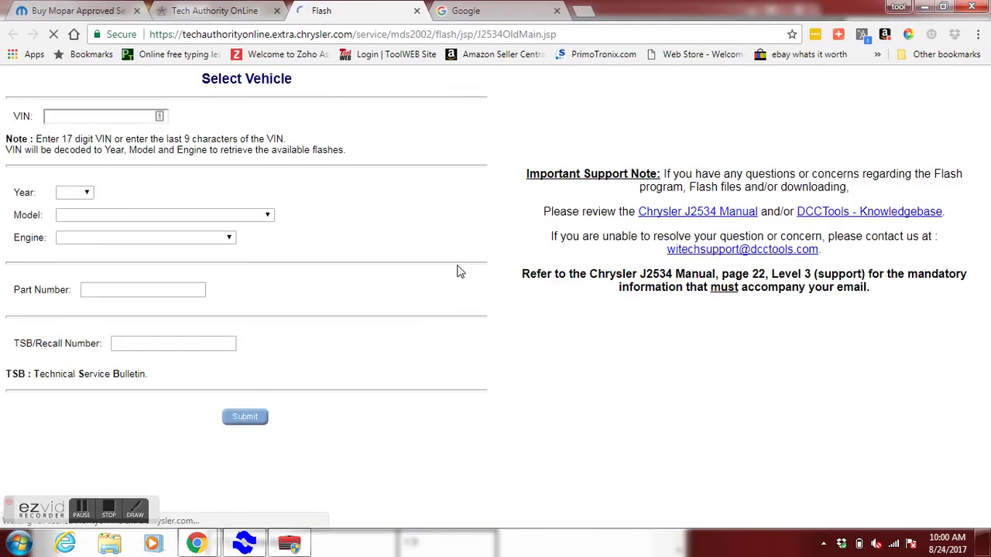
Step: Submit the copied VIN to list six flashes for the 2004 Concorde/300M 3.5L V6
click(99, 117)
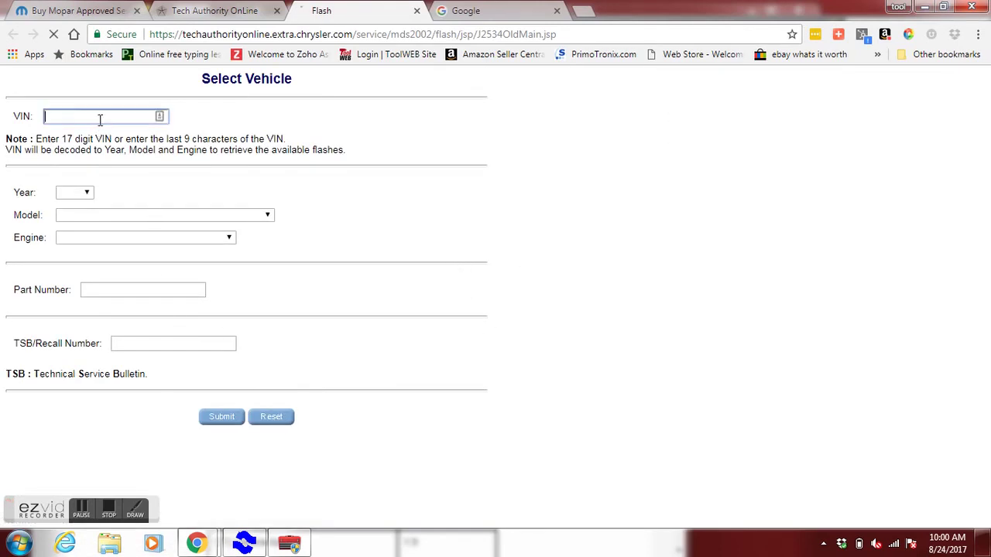
key(ctrl+v)
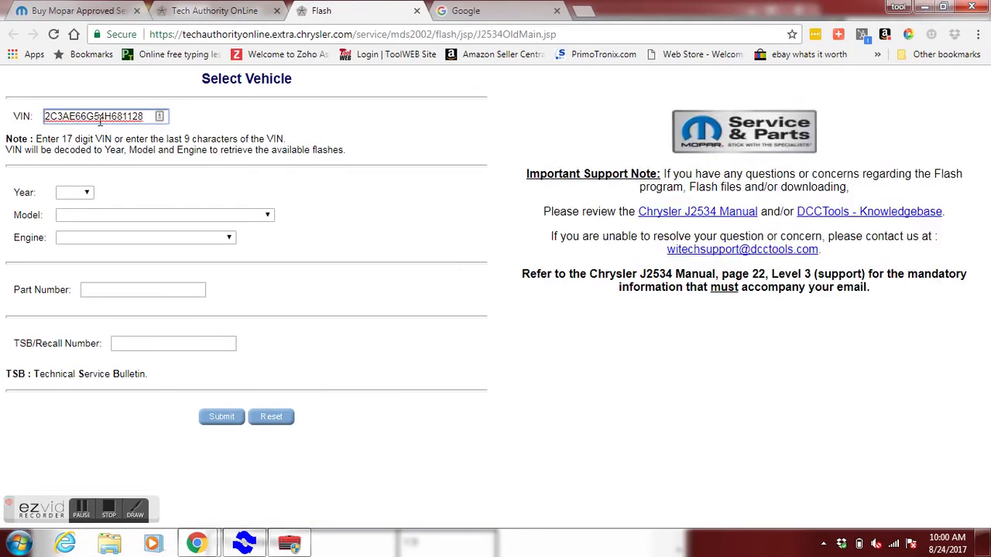
click(217, 411)
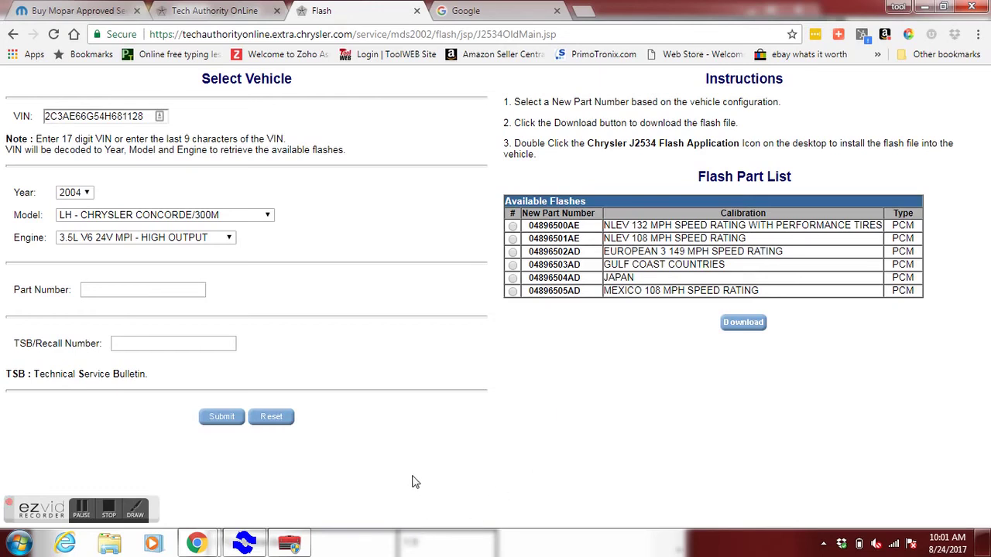
click(288, 545)
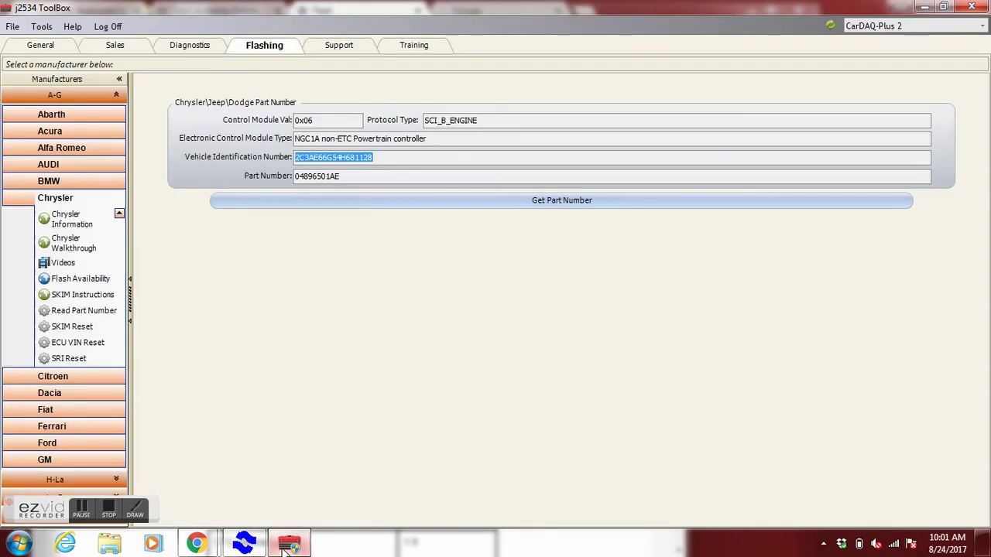
Step: Bring the browser's TechAuthority J2534 overview window back up from the taskbar
click(196, 544)
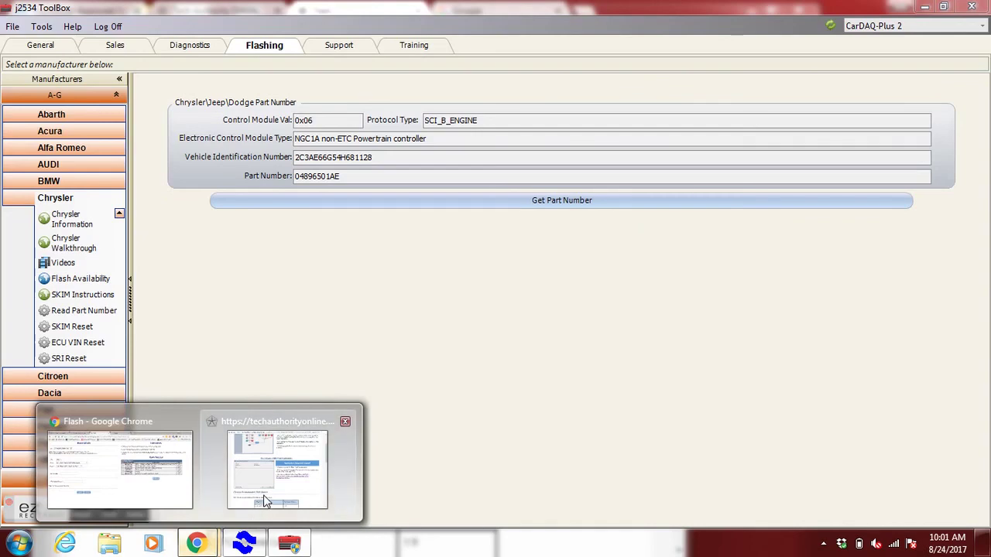